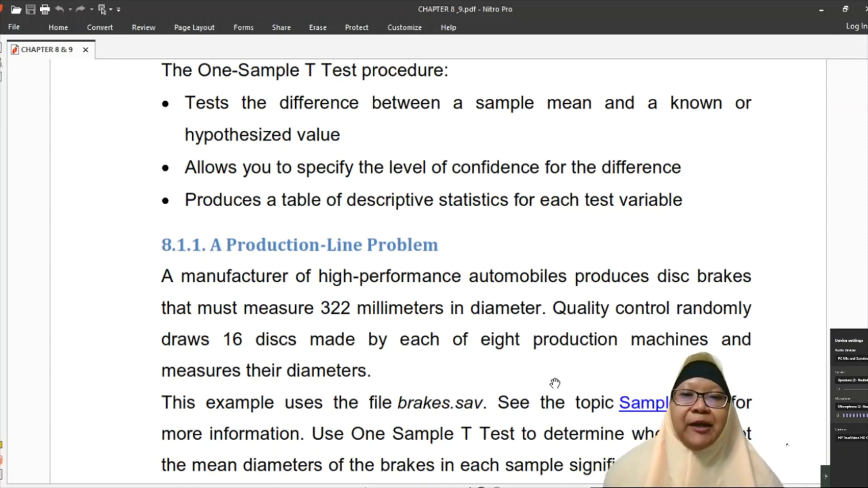
Step: Read the production-line brake problem in section 8.1.1 and the Split File instructions in section 8.1.1.1
scroll(555, 383, down, 5)
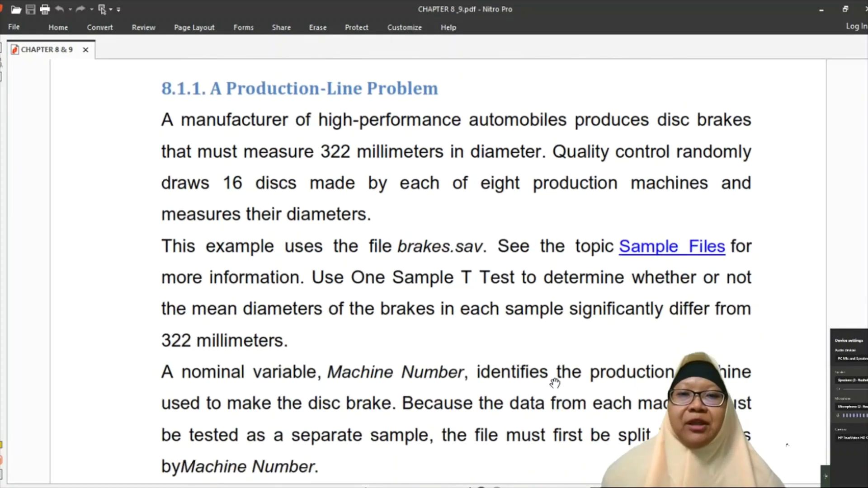
scroll(554, 383, down, 1)
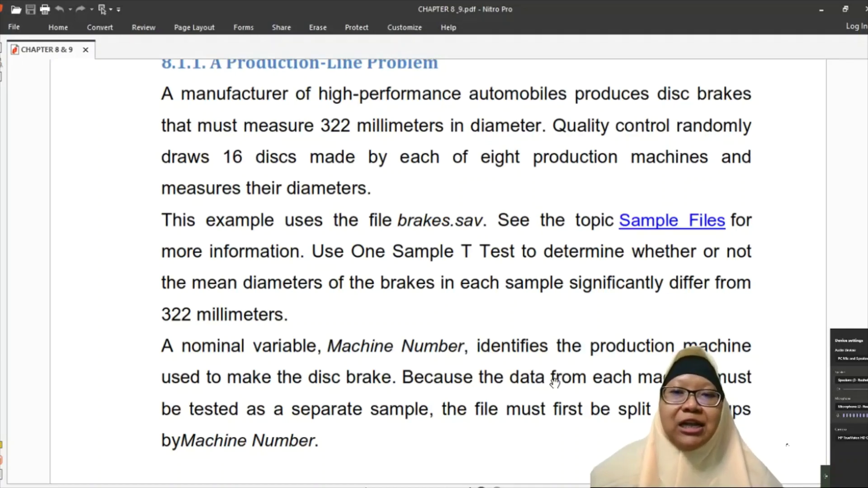
scroll(555, 382, down, 3)
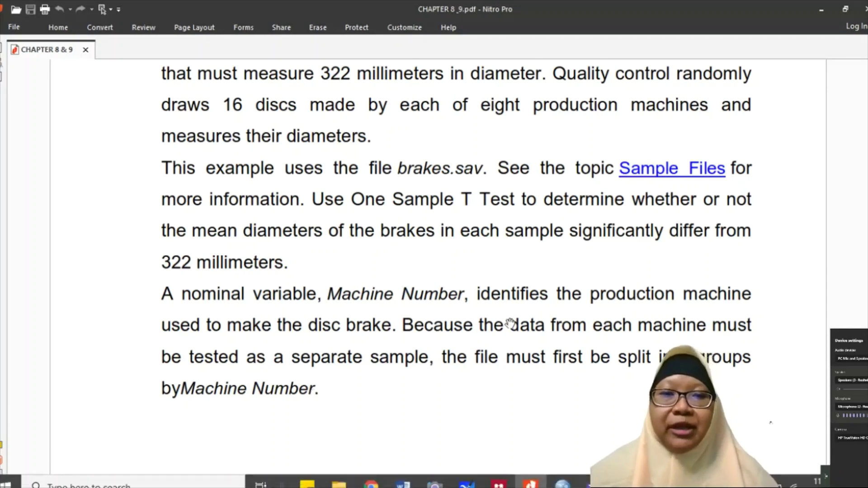
scroll(508, 323, down, 3)
scroll(510, 324, down, 6)
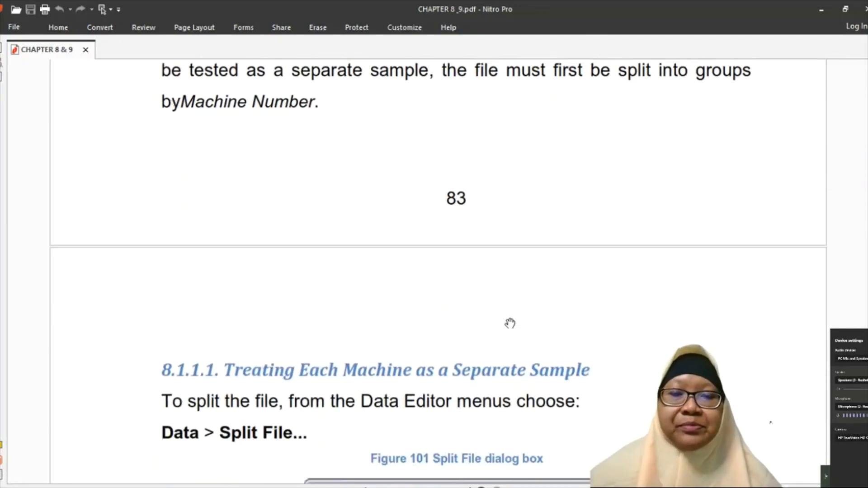
scroll(510, 324, down, 1)
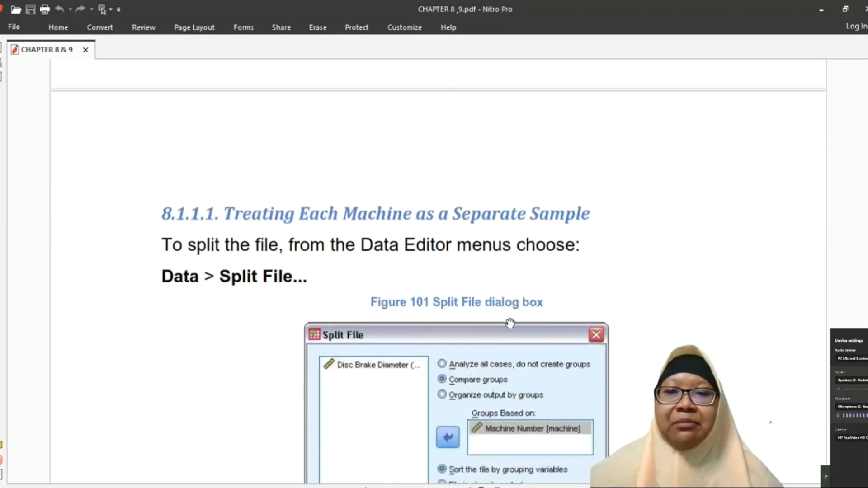
scroll(510, 324, down, 1)
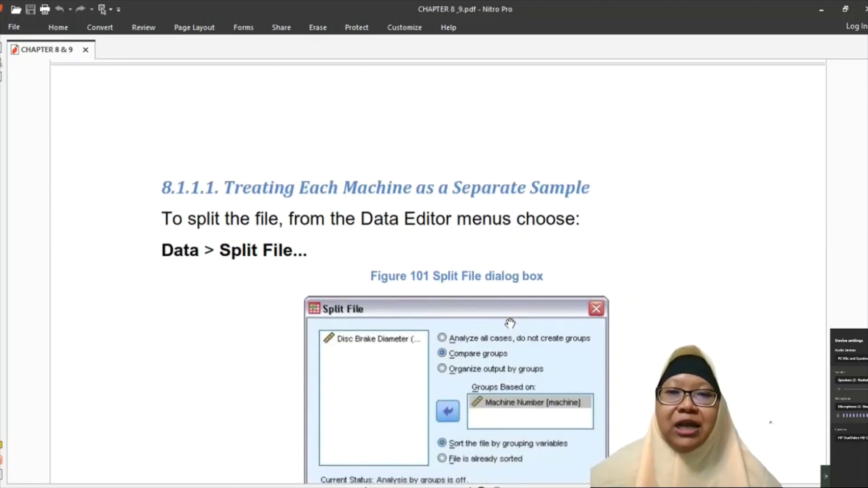
scroll(510, 324, down, 1)
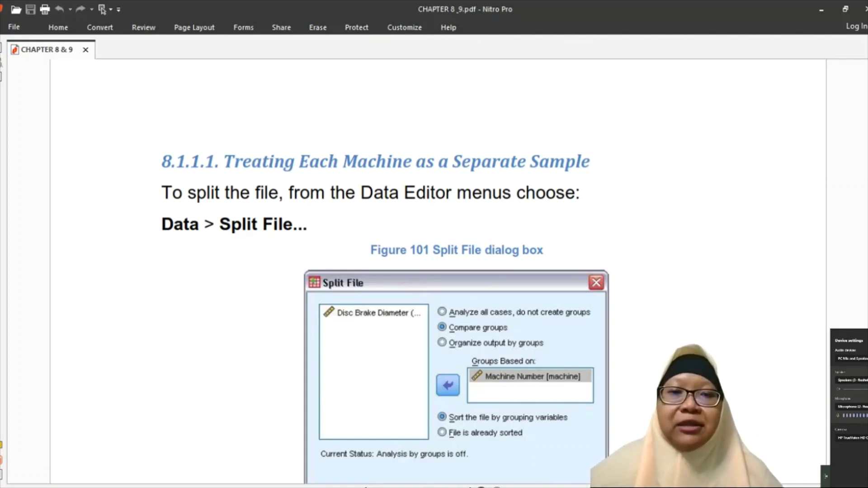
Step: Switch to the brakes.sav dataset in the SPSS Statistics Data Editor
mouse_move(500, 487)
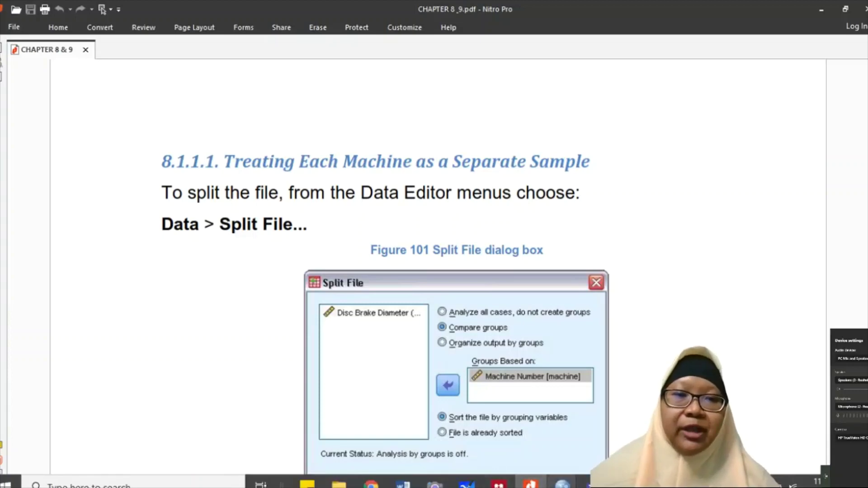
mouse_move(562, 484)
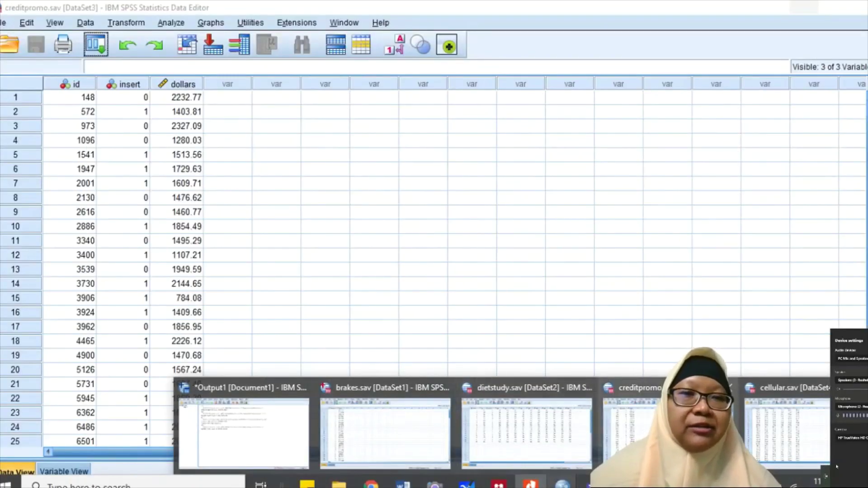
mouse_move(524, 436)
click(405, 437)
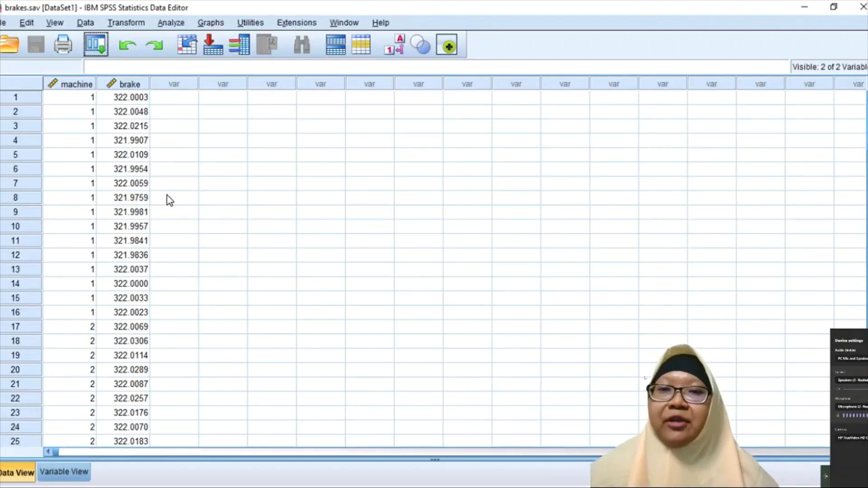
Step: Examine the machine numbers and brake diameters across the cases of the brakes.sav dataset
click(92, 294)
key(Down)
key(Down)
key(Down)
key(Down)
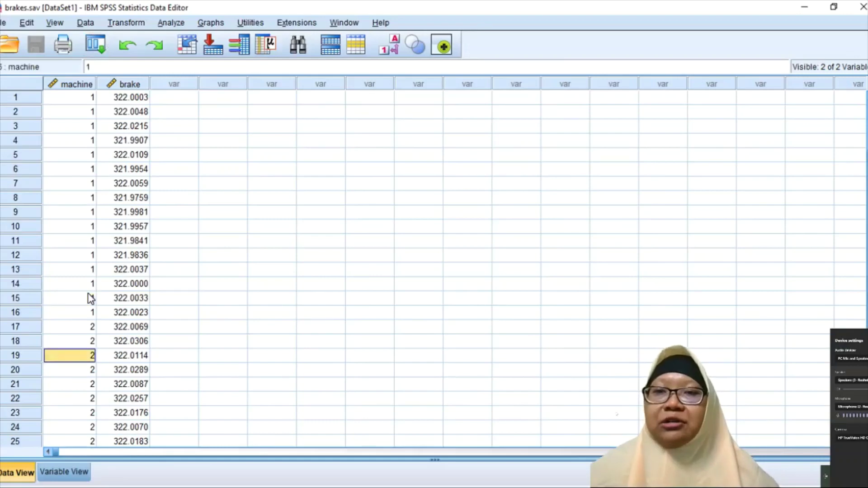
key(Down)
key(Down)
key(Down)
key(Down)
key(Down)
key(Down)
key(Down)
key(Down)
key(Down)
key(Down)
key(Down)
key(Down)
key(Down)
key(Down)
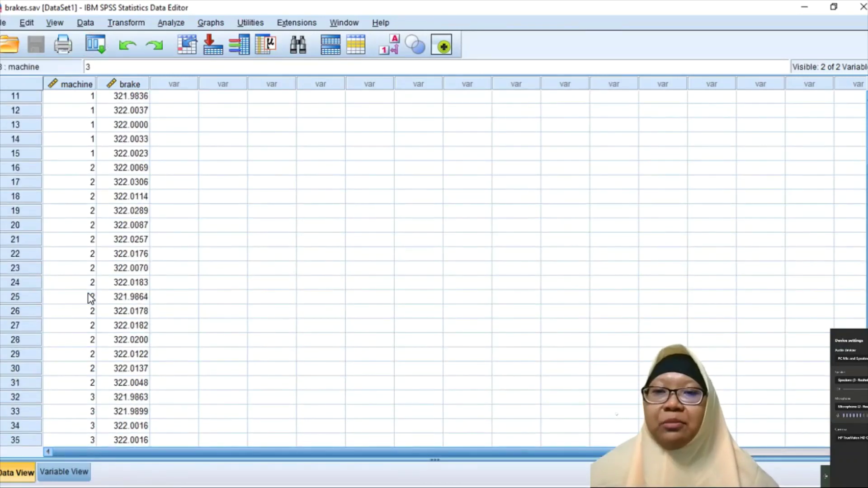
key(Down)
key(Down)
key(Down)
key(Down)
key(Down)
key(Down)
key(Down)
key(Down)
key(Down)
key(Down)
key(Down)
key(Down)
key(Down)
key(Down)
key(Down)
key(Down)
key(Down)
key(Down)
key(Down)
key(Down)
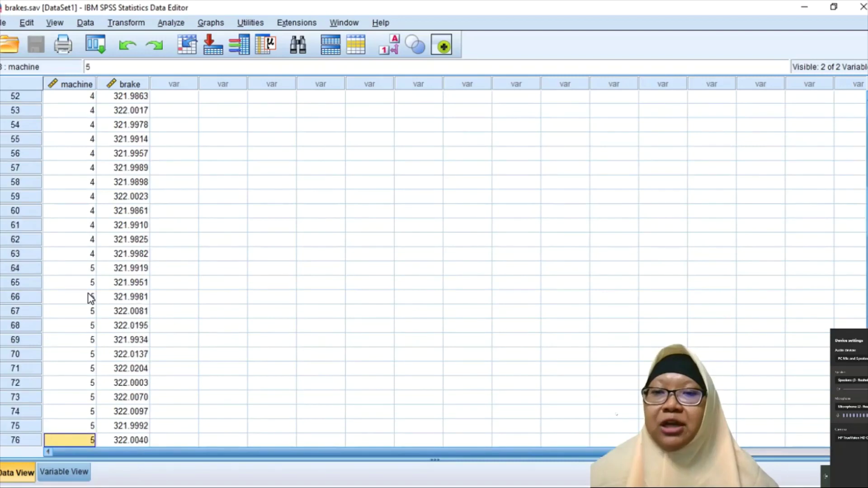
key(Down)
key(Down)
key(Down)
key(Down)
key(Down)
key(Down)
key(Down)
key(Down)
key(Down)
key(Down)
key(Down)
key(Down)
key(Down)
key(Down)
key(Down)
key(Down)
key(Down)
key(Down)
key(Down)
key(Down)
key(Up)
key(Up)
key(Up)
key(Up)
key(Up)
key(Up)
key(Up)
key(Up)
key(Up)
key(Up)
key(Up)
key(Up)
key(Up)
key(Up)
key(Up)
key(Up)
key(Up)
key(Up)
key(Up)
key(Up)
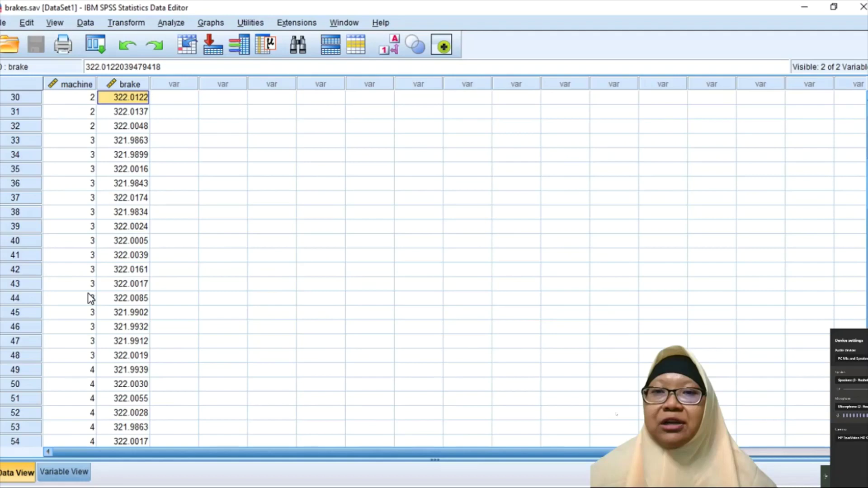
key(Down)
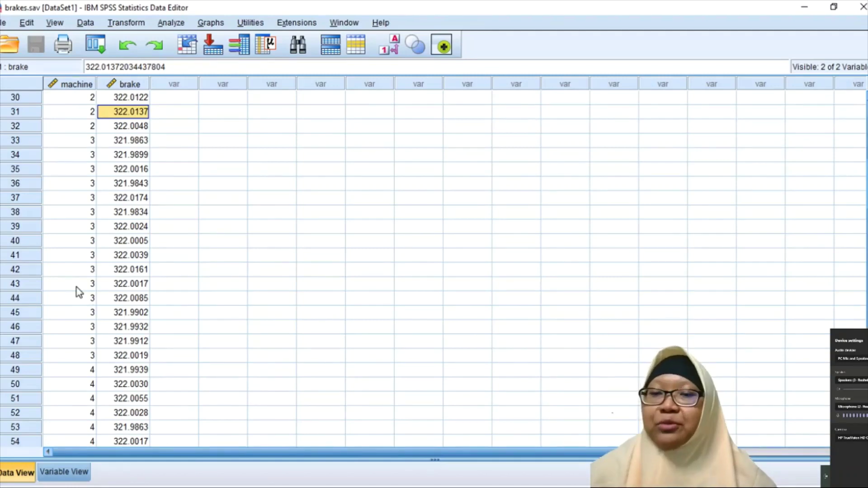
Step: Split the file with Compare groups based on Machine Number, sorting the file by the grouping variable
click(86, 23)
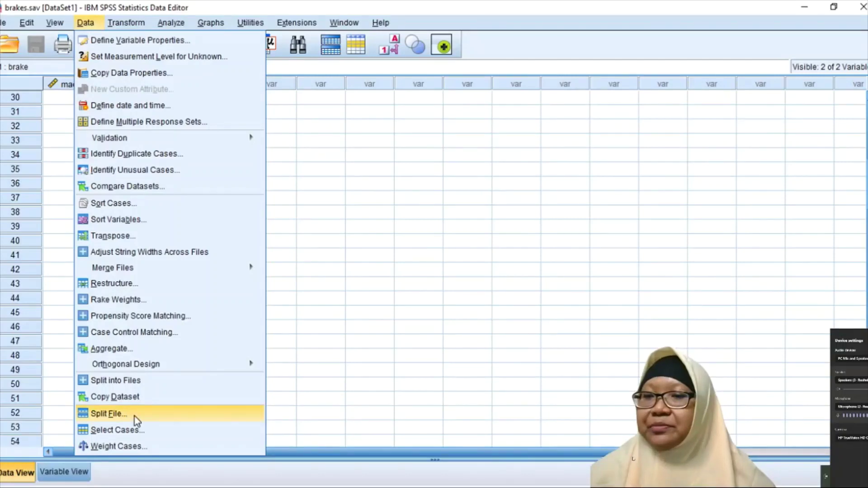
click(109, 414)
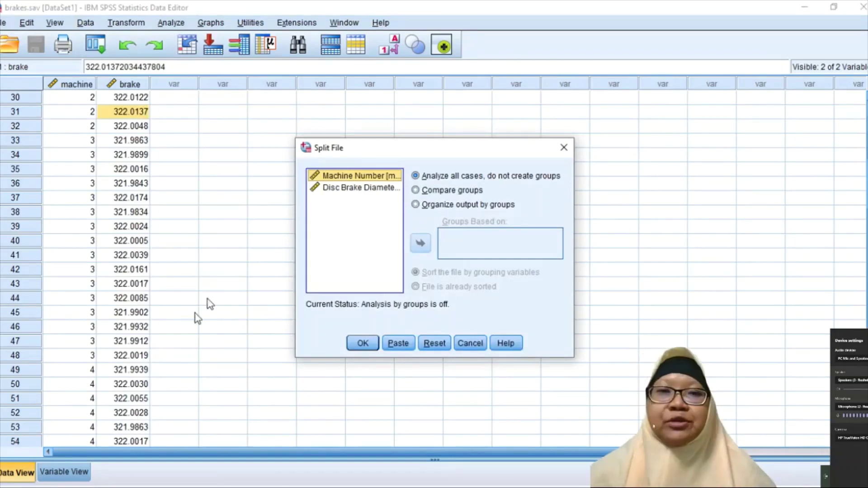
click(444, 190)
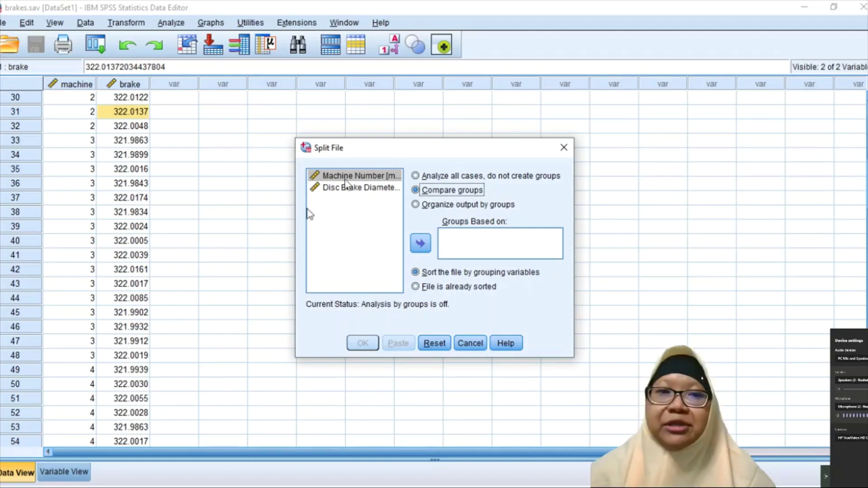
click(420, 244)
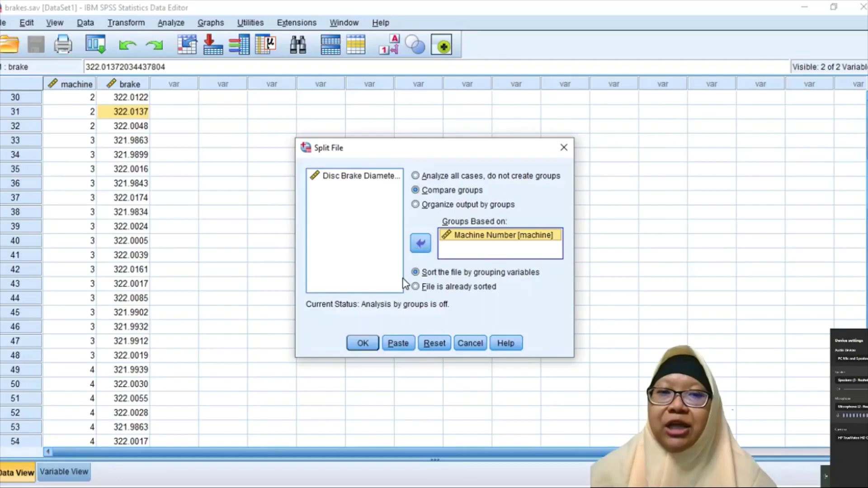
click(375, 343)
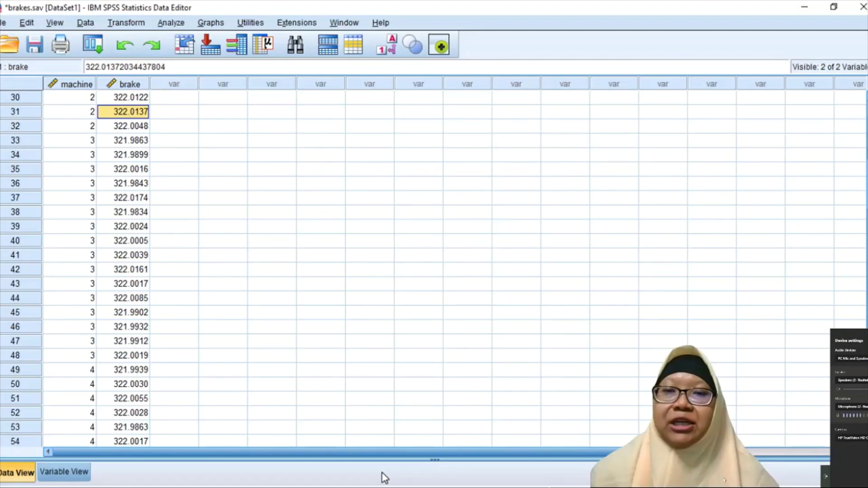
Step: Open the SPSS output document and check the logged sort and split-file commands
mouse_move(562, 483)
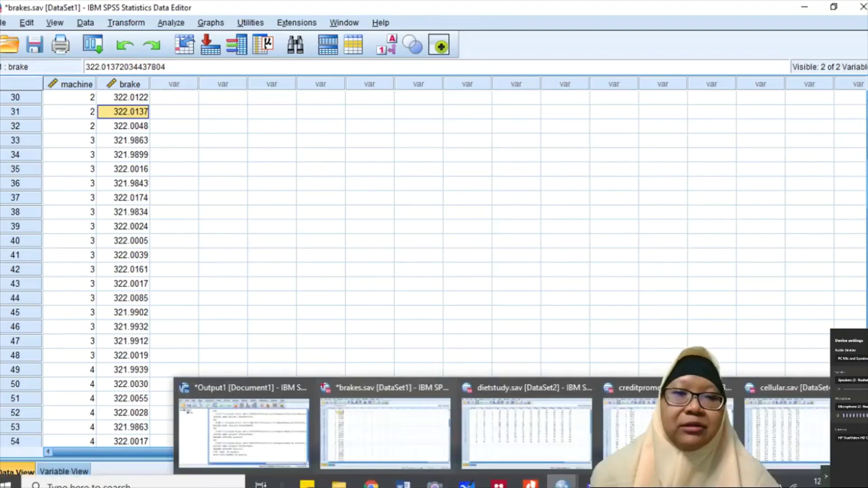
click(272, 439)
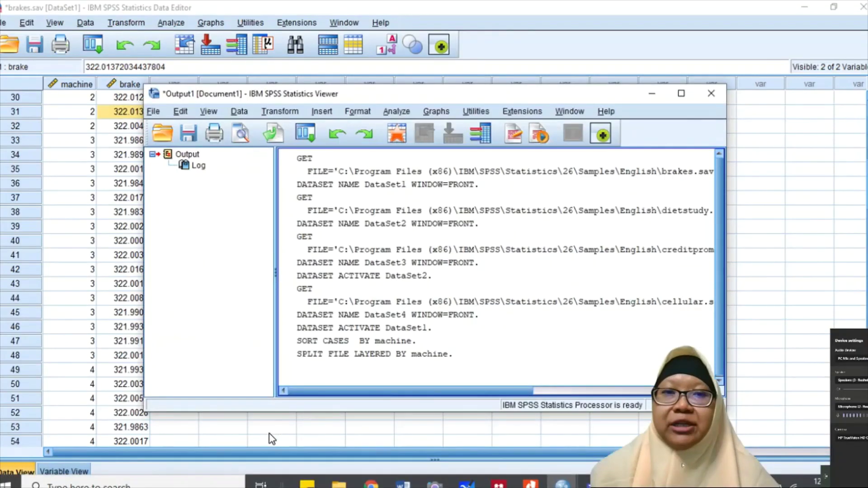
click(344, 330)
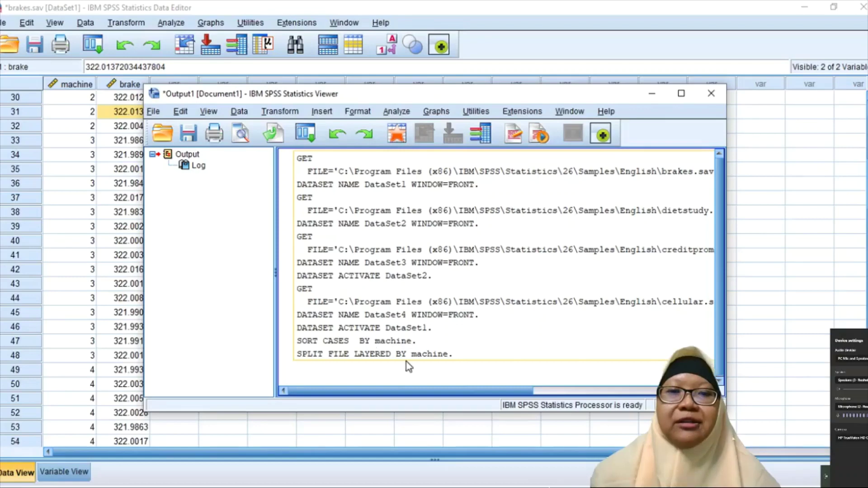
click(431, 372)
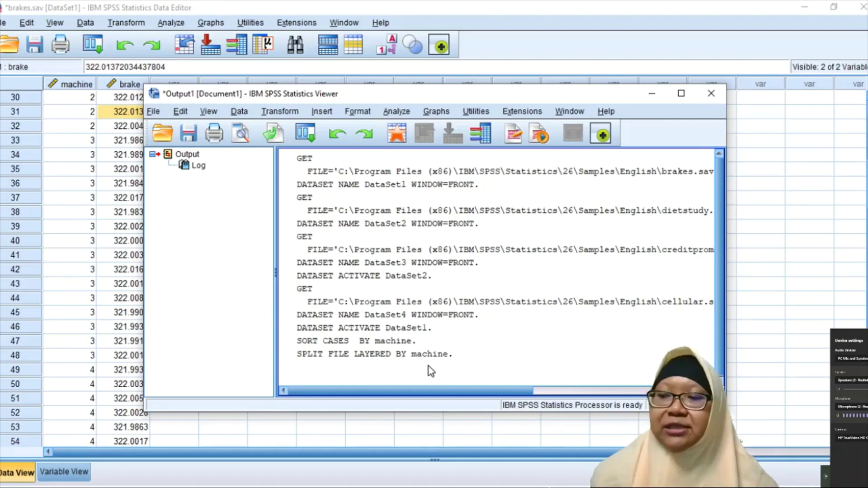
Step: Switch to the Chapter 8 & 9 PDF in Nitro Pro and read the One-Sample T Test instructions in section 8.1.1.2
mouse_move(560, 487)
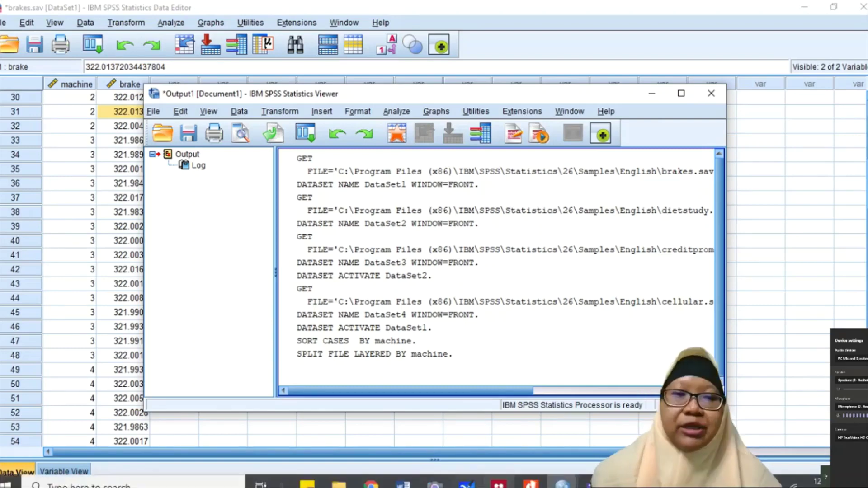
click(530, 483)
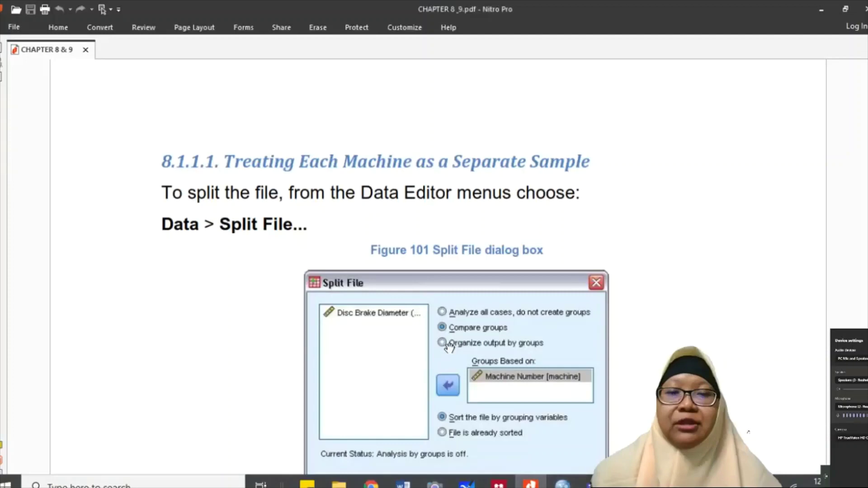
scroll(449, 347, down, 4)
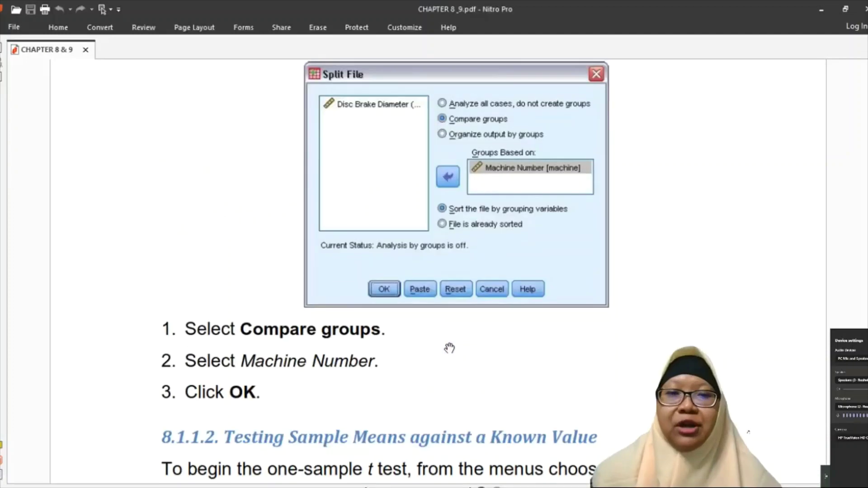
scroll(449, 347, down, 4)
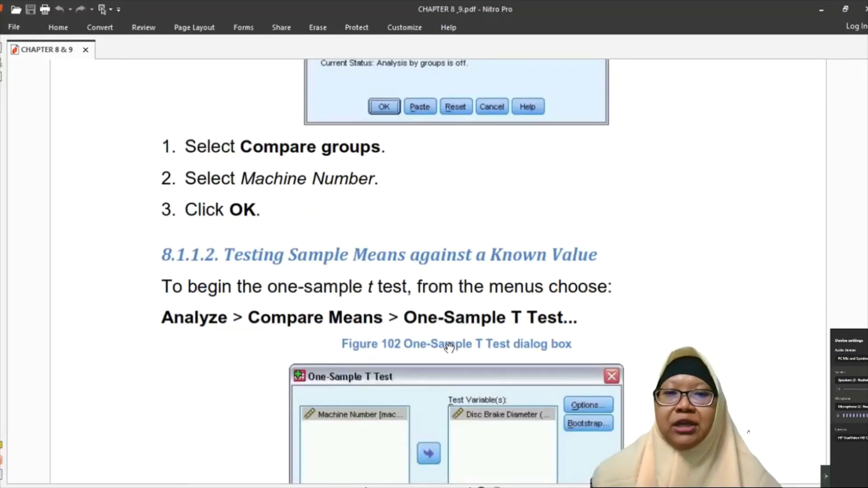
scroll(449, 347, down, 2)
scroll(449, 347, down, 1)
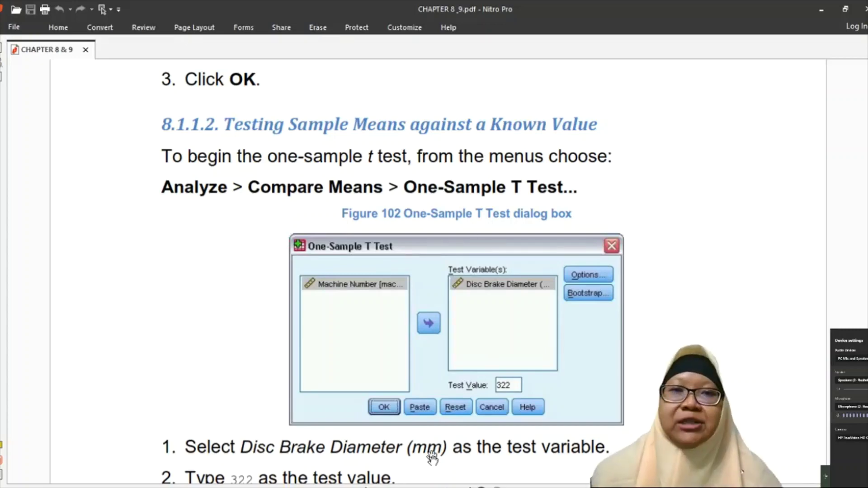
Step: Switch back to brakes.sav in SPSS and start a One-Sample T Test with Disc Brake Diameter as the test variable
mouse_move(444, 487)
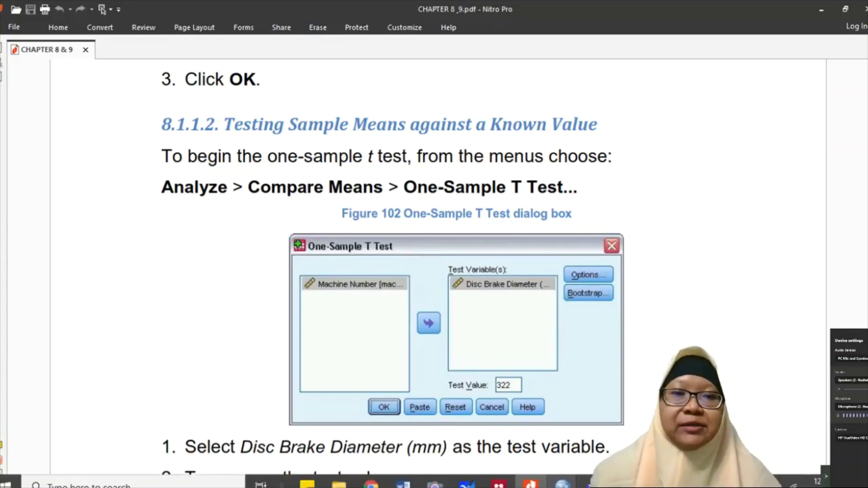
mouse_move(562, 485)
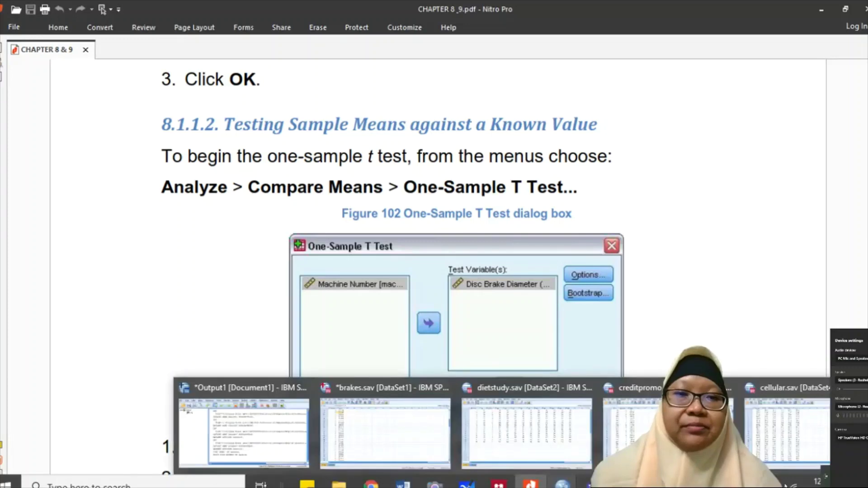
click(386, 432)
click(171, 22)
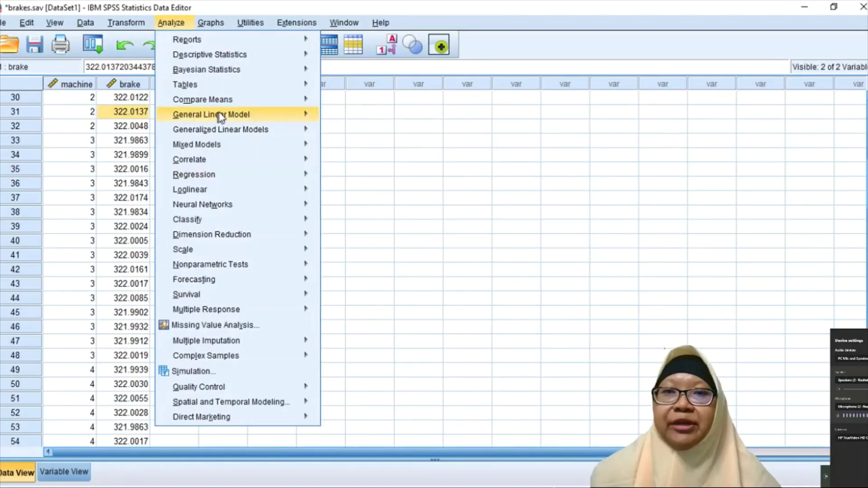
click(356, 120)
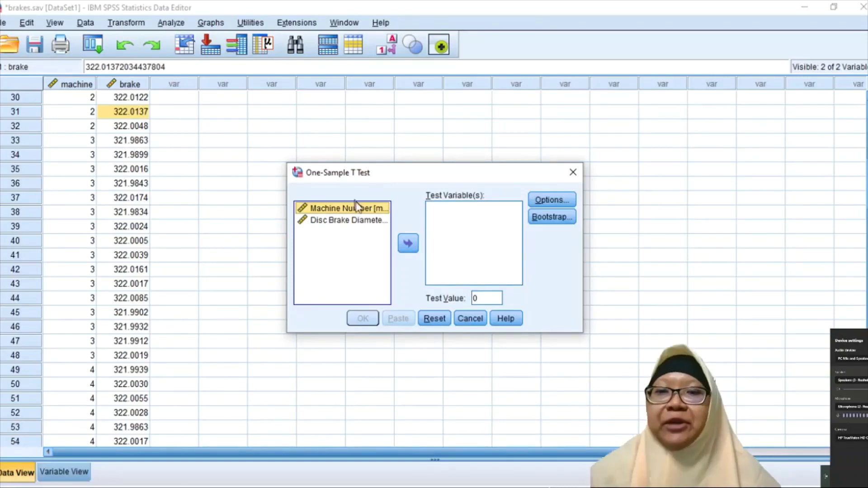
click(357, 222)
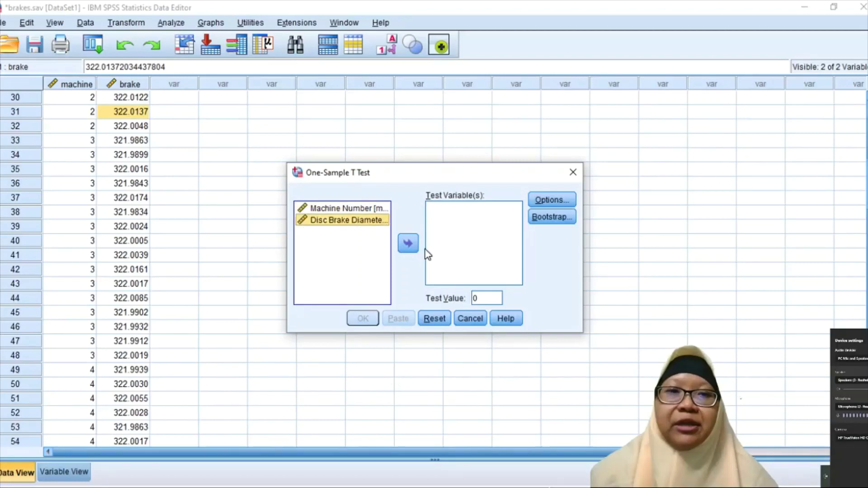
click(410, 245)
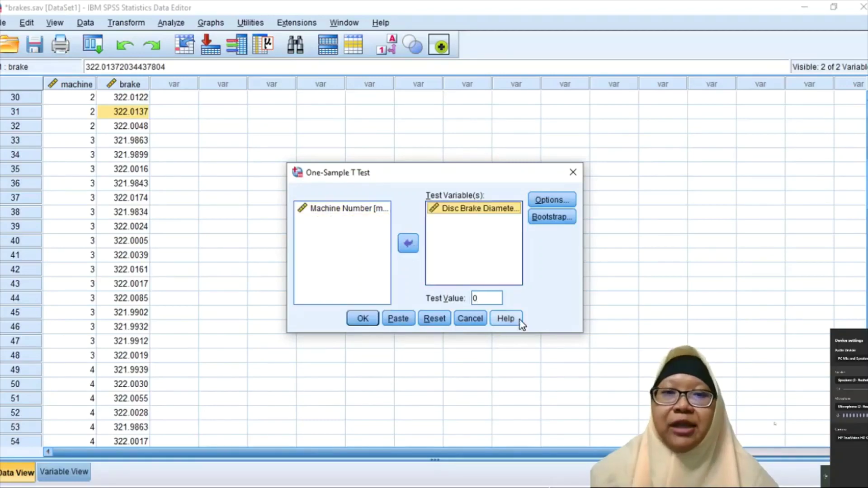
Step: Run the One-Sample T Test with a test value of 322 and a 90% confidence interval, and enlarge the output window
double_click(498, 296)
text(322)
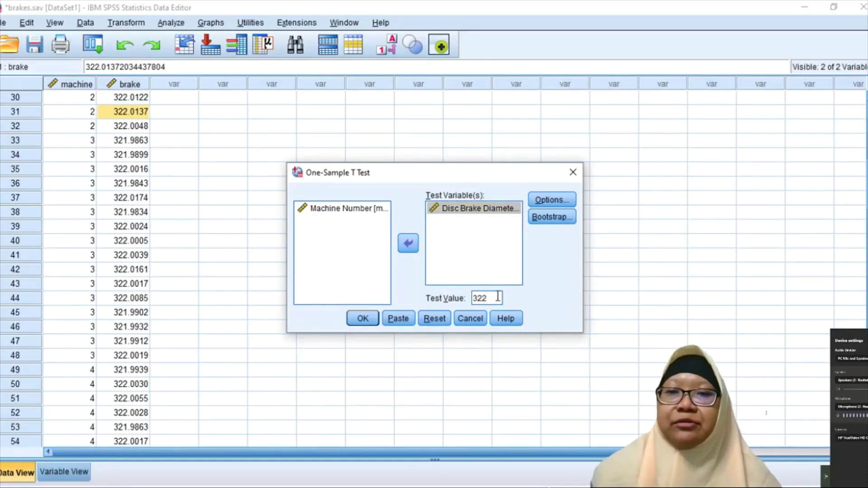
click(569, 199)
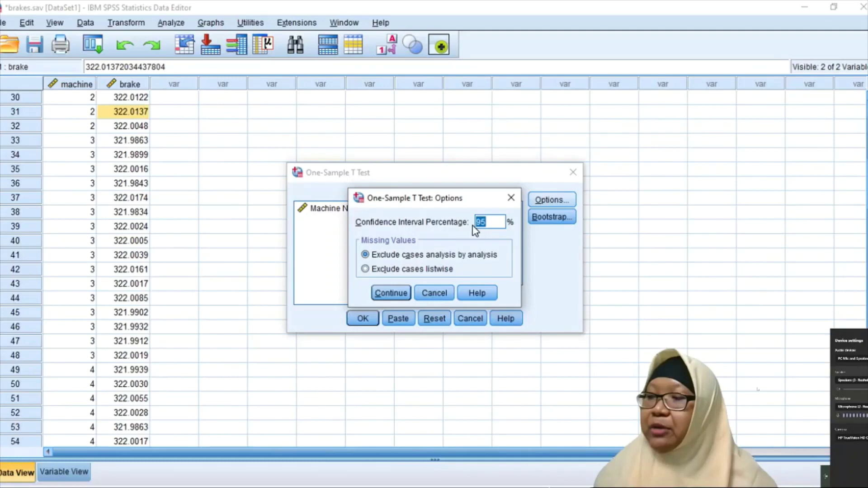
text(90)
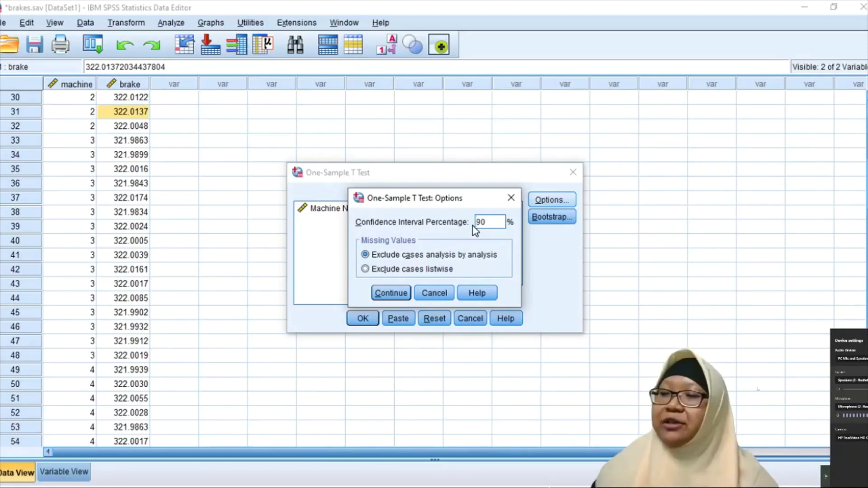
click(385, 294)
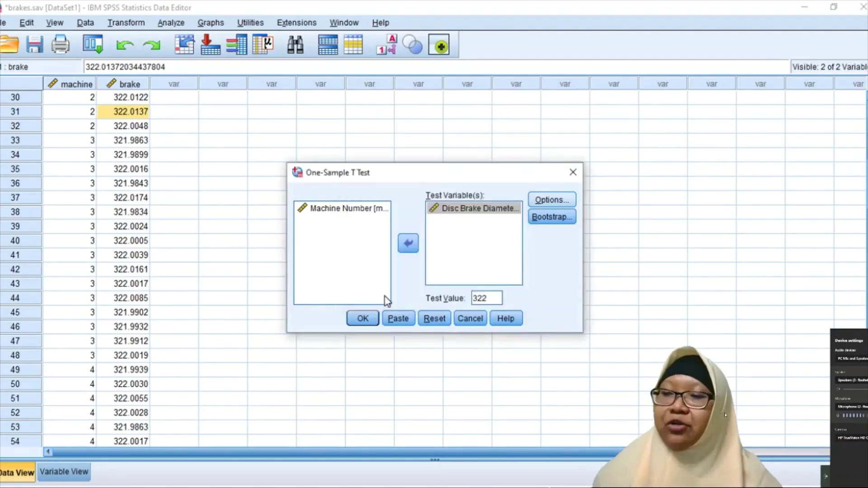
click(364, 319)
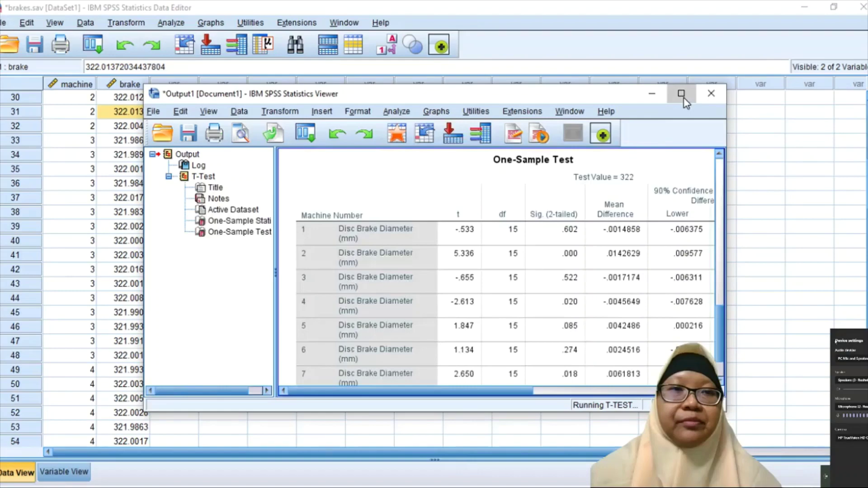
click(681, 94)
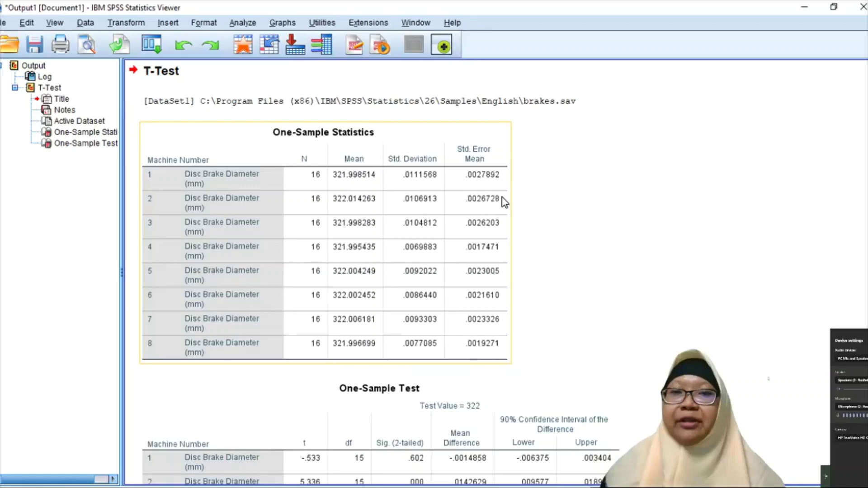
Step: Switch to the Chapter 8 & 9 PDF in Nitro Pro and read the Descriptive Statistics section through the Test Results table in 8.1.1.4
key(alt+Tab)
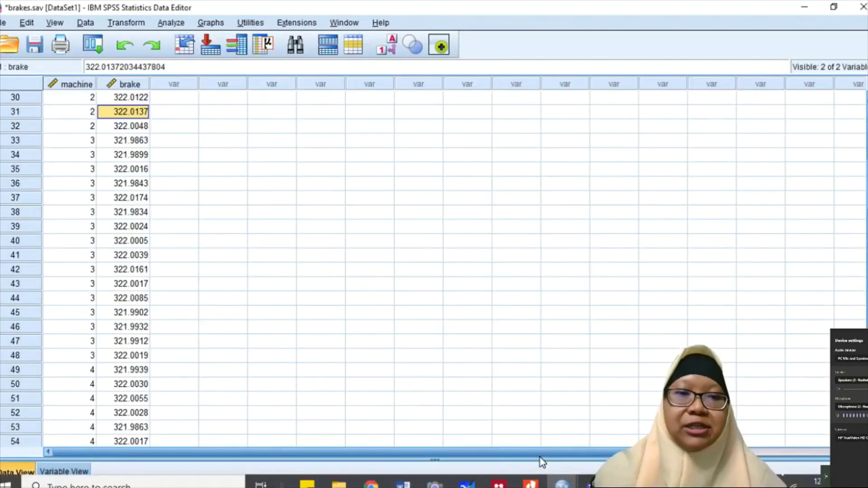
click(522, 484)
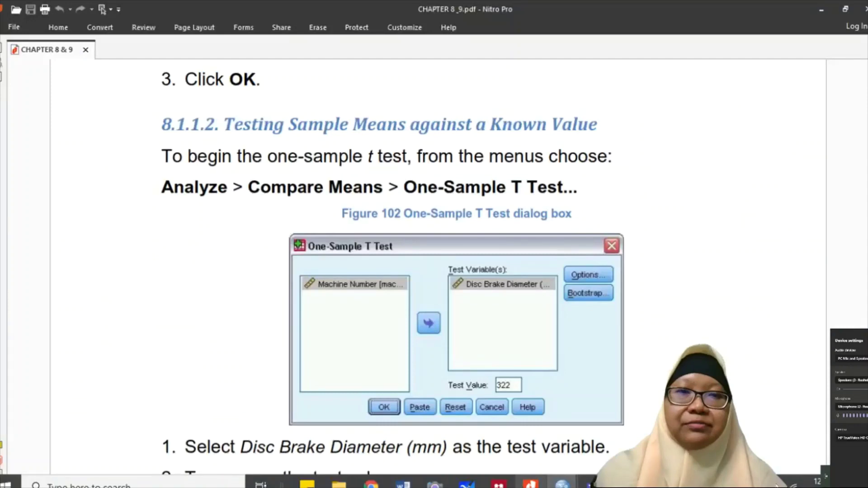
scroll(549, 325, down, 10)
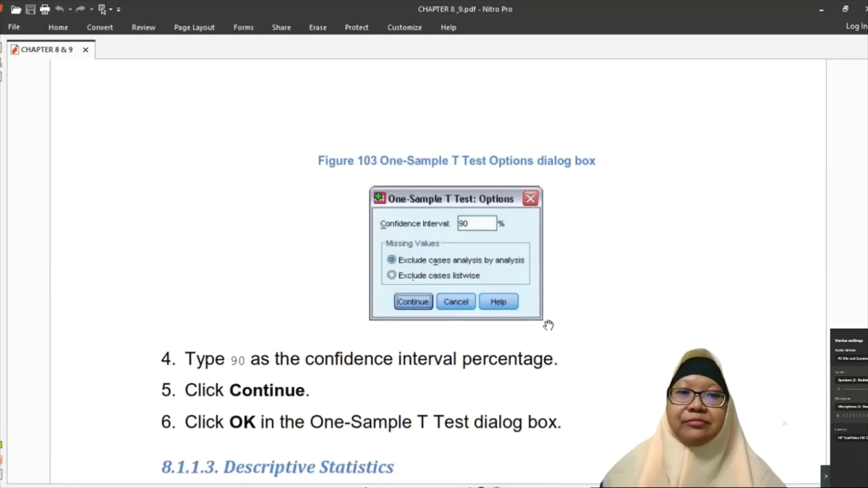
scroll(549, 325, down, 8)
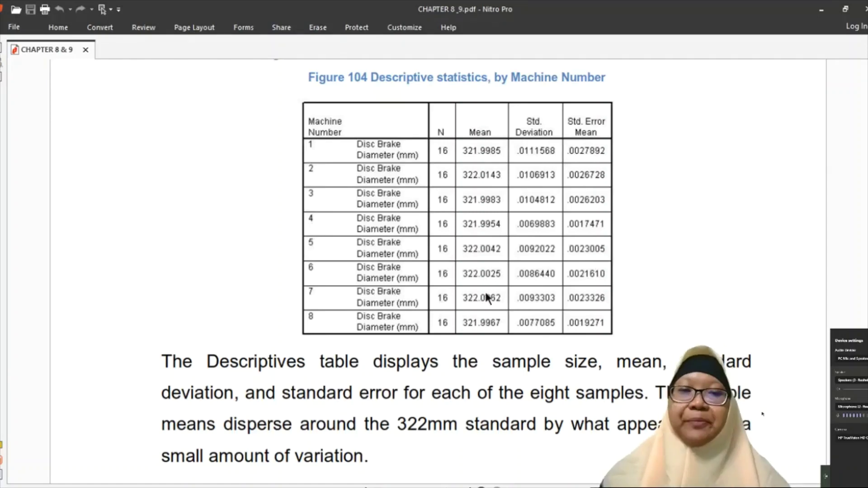
scroll(488, 297, down, 5)
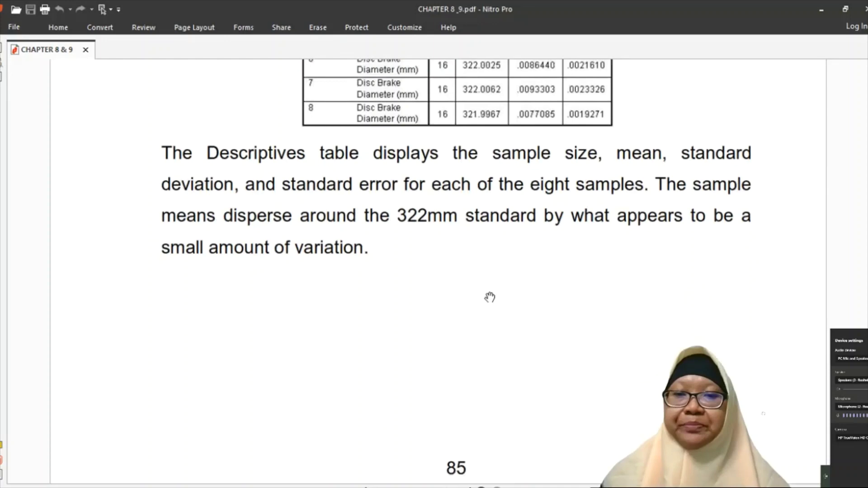
scroll(490, 297, down, 7)
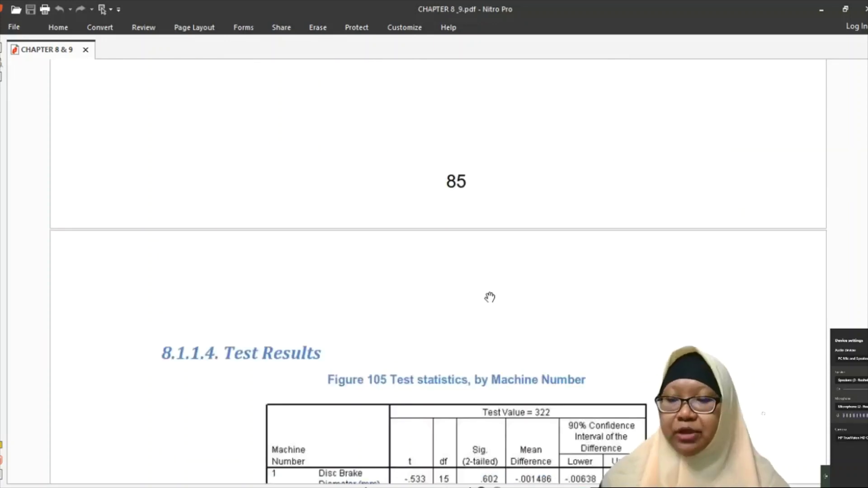
scroll(490, 297, down, 4)
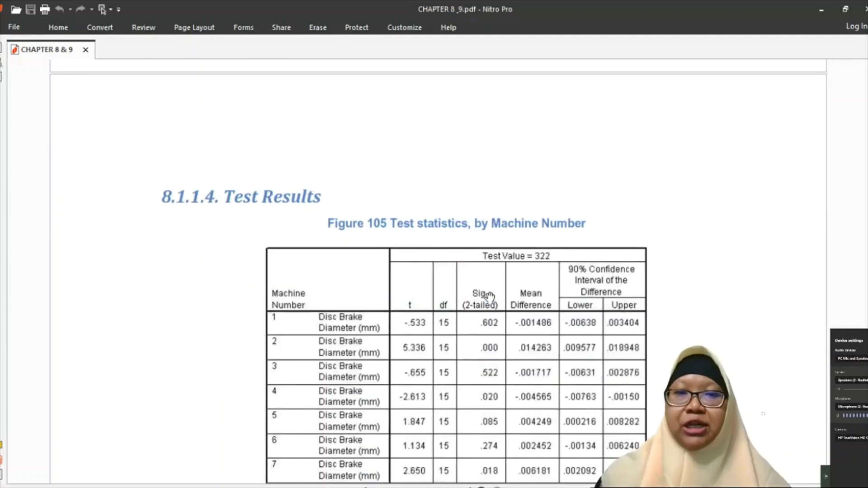
scroll(490, 298, down, 1)
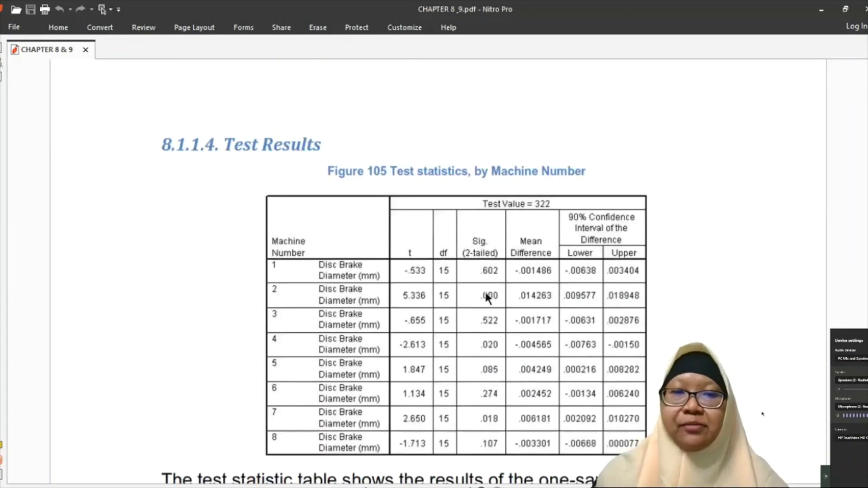
Step: Switch to the SPSS output document and examine the One-Sample Test table by machine number
key(alt)
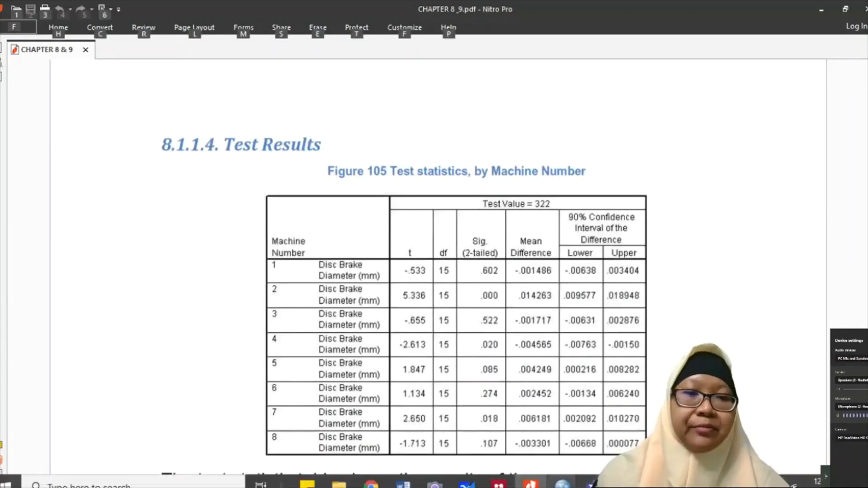
mouse_move(562, 483)
mouse_move(280, 429)
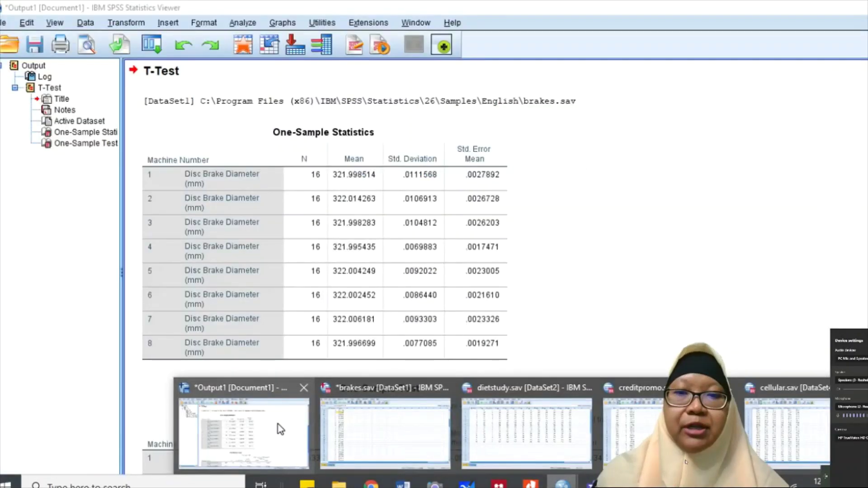
click(281, 429)
scroll(280, 429, down, 4)
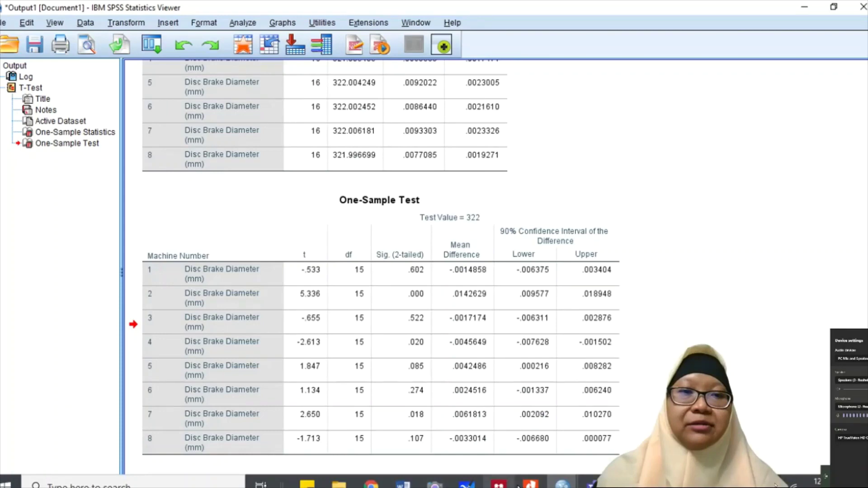
Step: Switch back to the Chapter 8 & 9 PDF in Nitro Pro and read the t and df column explanations against Figure 105
mouse_move(529, 486)
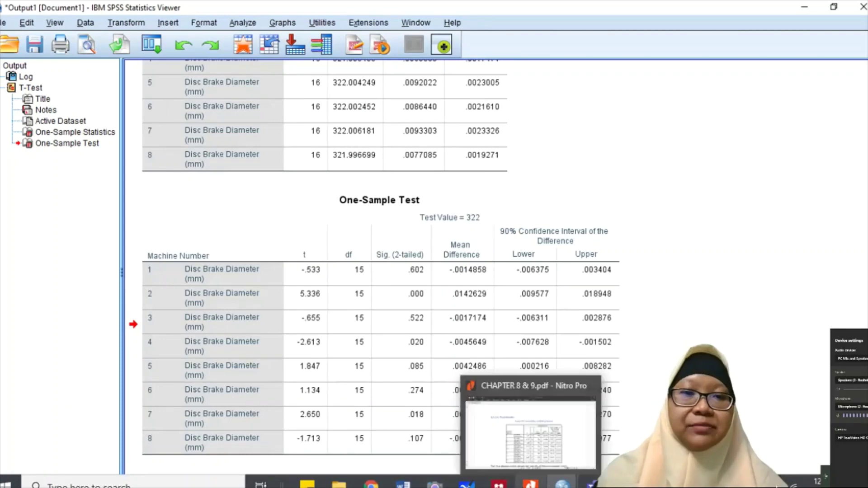
click(535, 453)
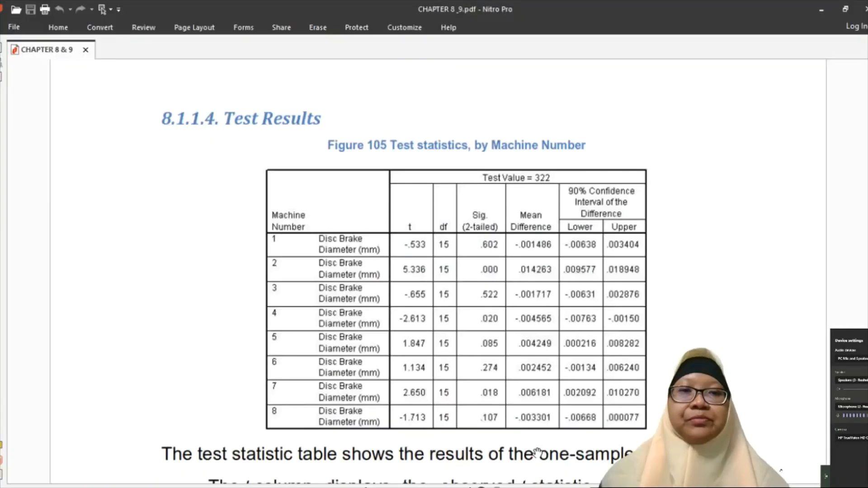
scroll(537, 452, down, 1)
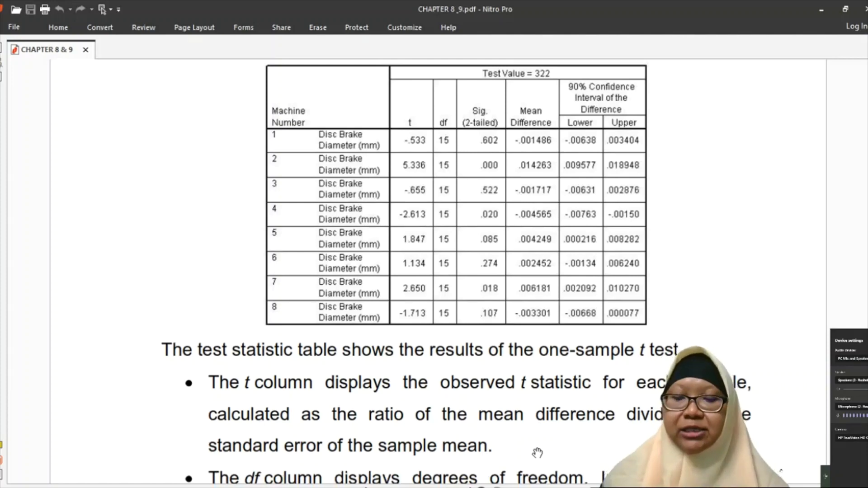
scroll(538, 453, down, 1)
scroll(537, 453, down, 1)
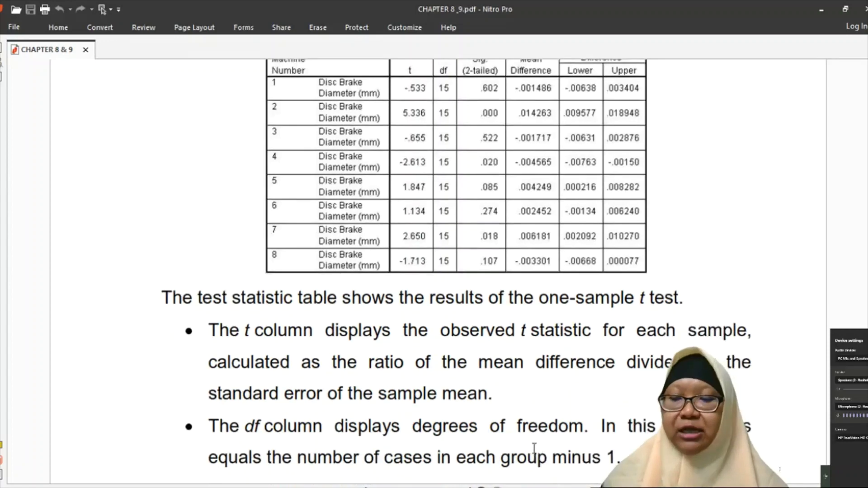
scroll(536, 451, down, 1)
scroll(537, 452, up, 1)
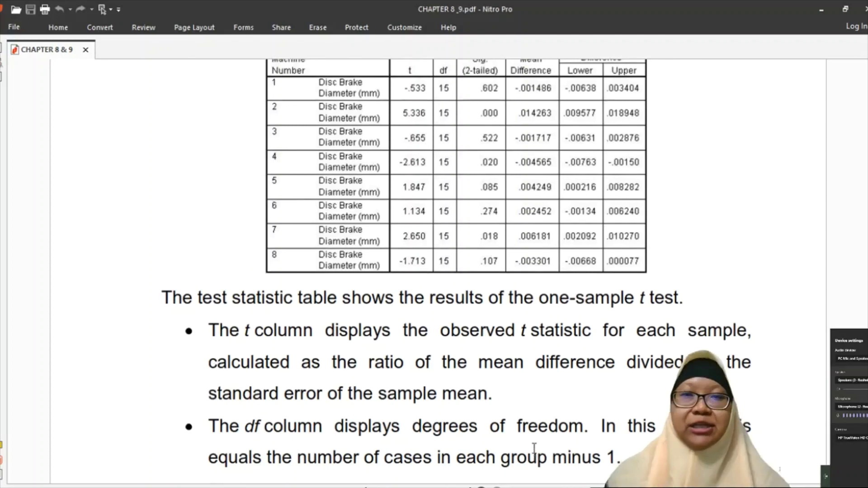
scroll(536, 451, up, 1)
scroll(537, 453, up, 1)
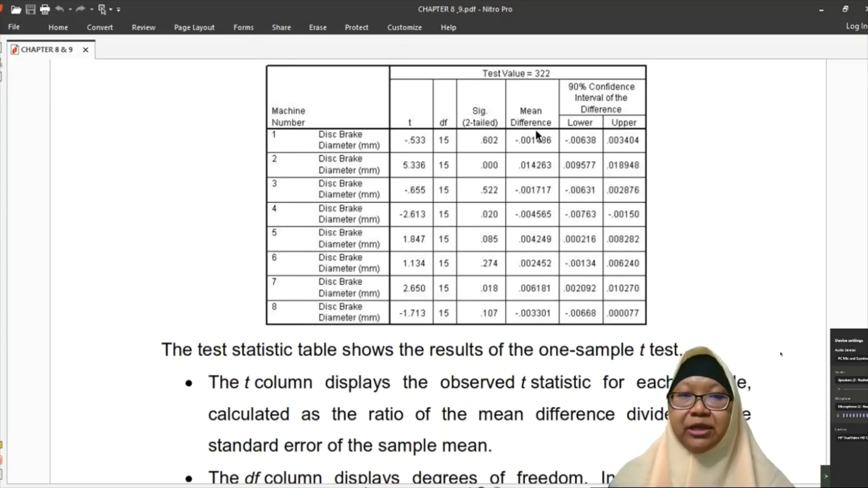
Step: Compare the confidence intervals in Figure 105 with the PDF's written conclusion about which machines deviate from 322 mm
scroll(538, 134, down, 10)
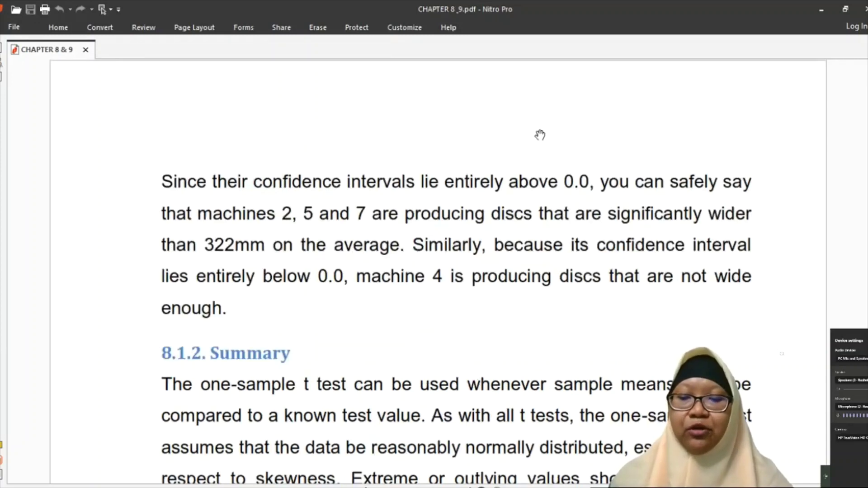
scroll(539, 135, up, 10)
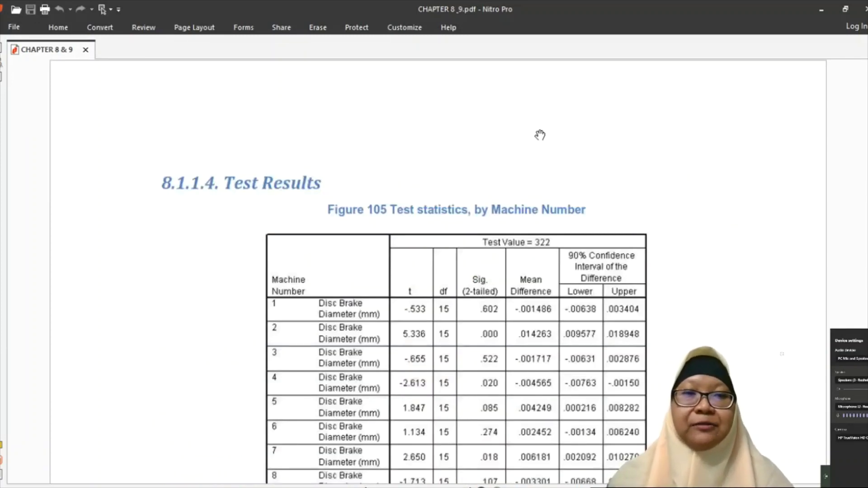
scroll(540, 135, down, 3)
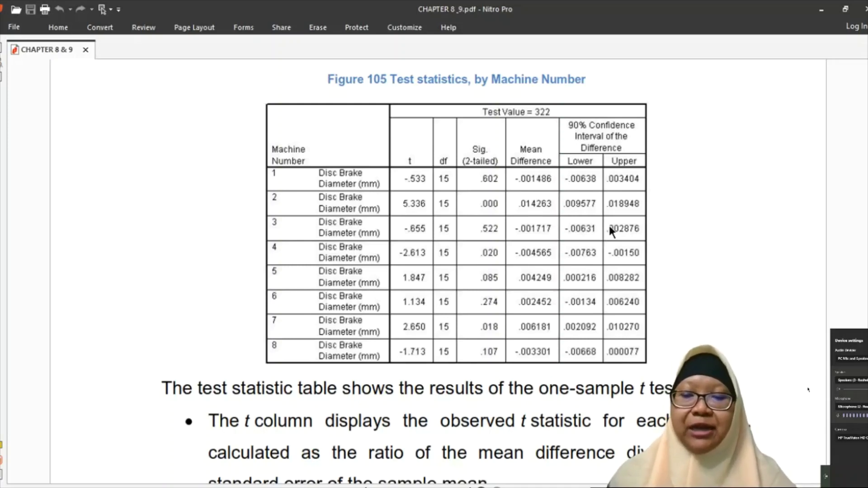
scroll(609, 226, down, 5)
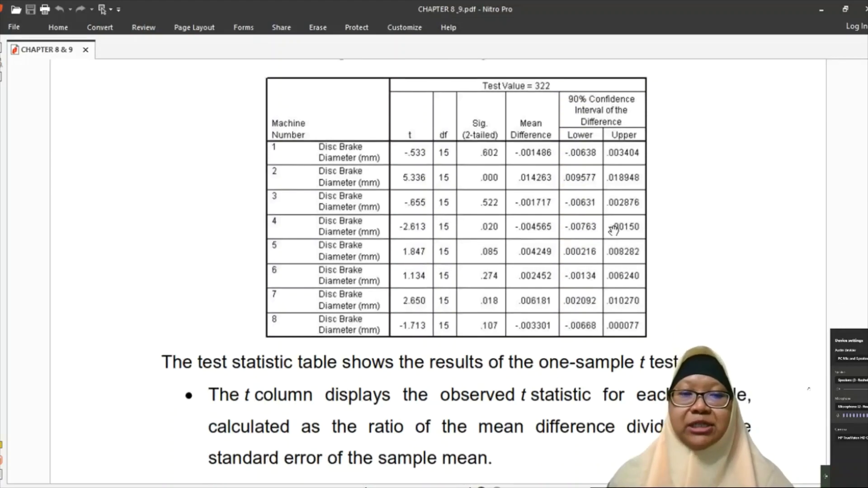
scroll(614, 231, down, 1)
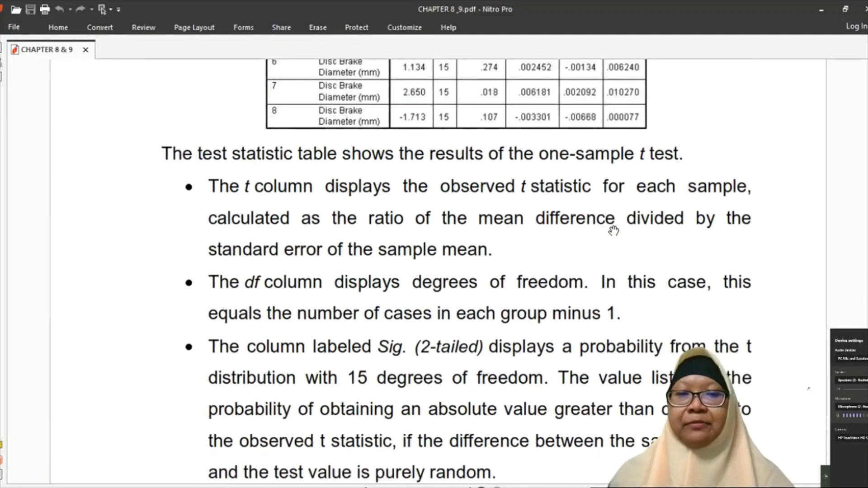
scroll(613, 231, down, 6)
scroll(614, 230, down, 4)
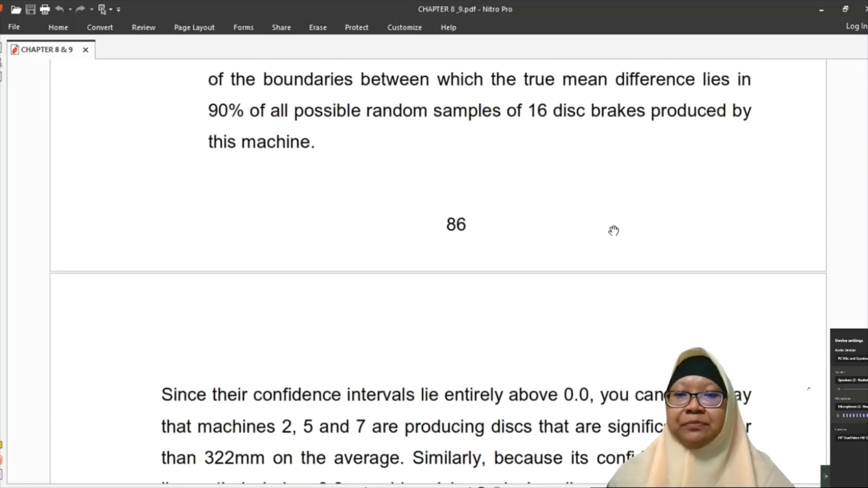
scroll(614, 231, down, 1)
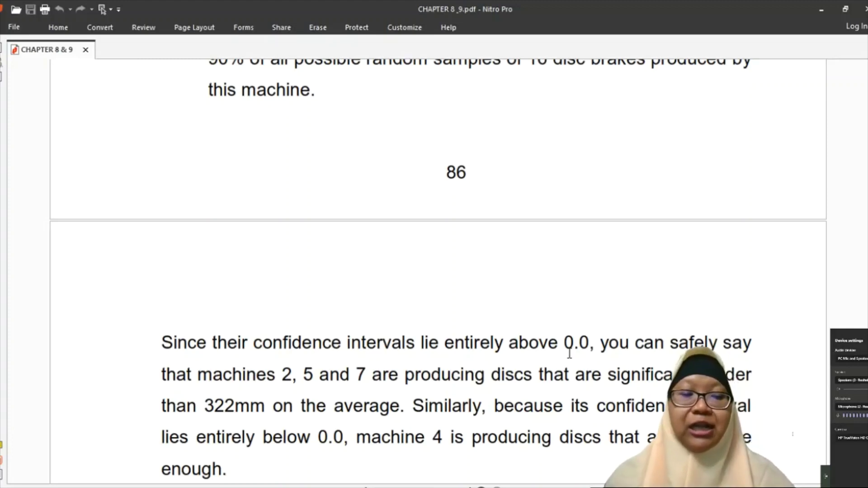
Step: Review the Test Results table in section 8.1.1.4 again and read the explanation of the Sig. (2-tailed) column
scroll(570, 353, up, 15)
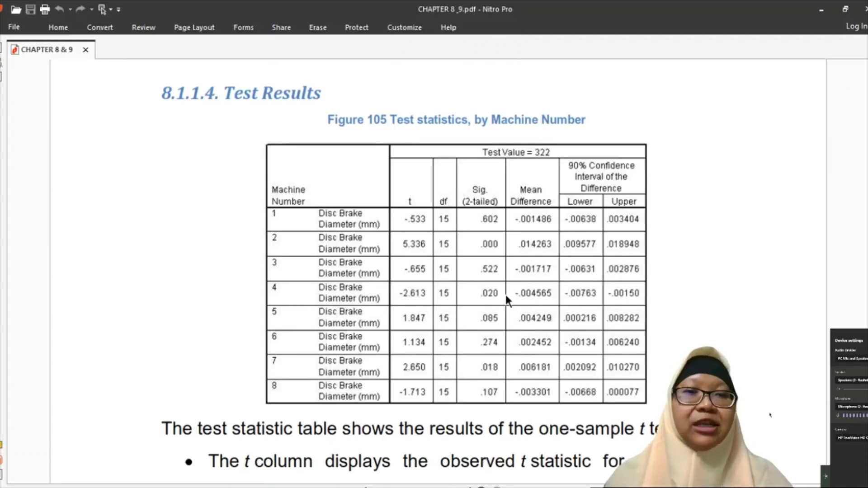
scroll(500, 294, down, 2)
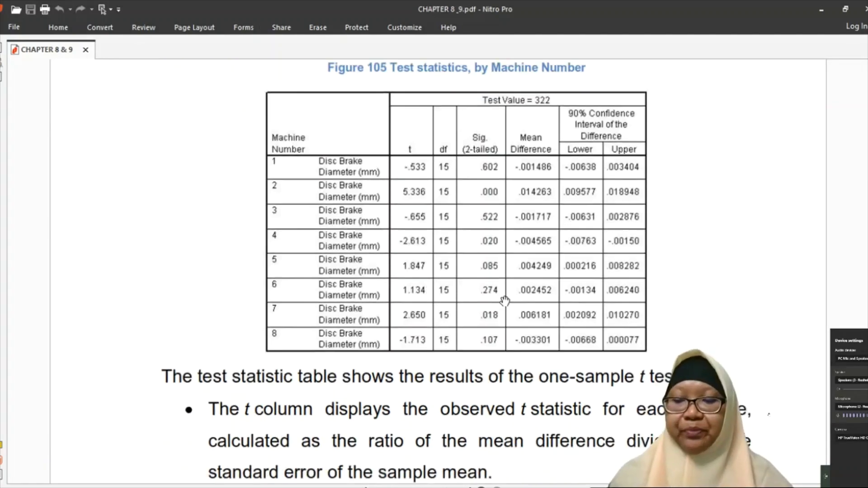
scroll(504, 300, down, 8)
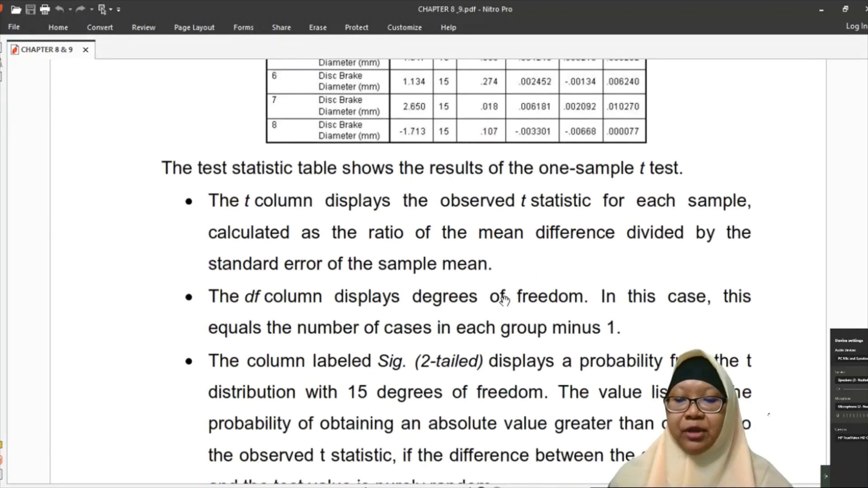
scroll(505, 300, down, 1)
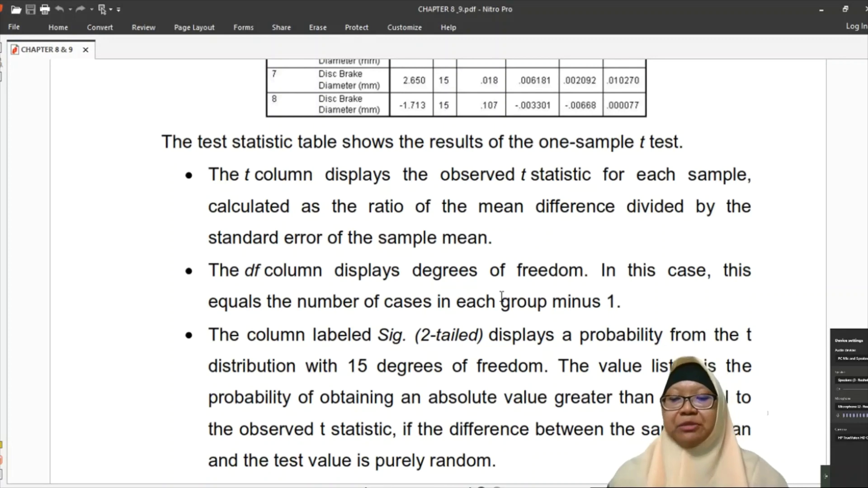